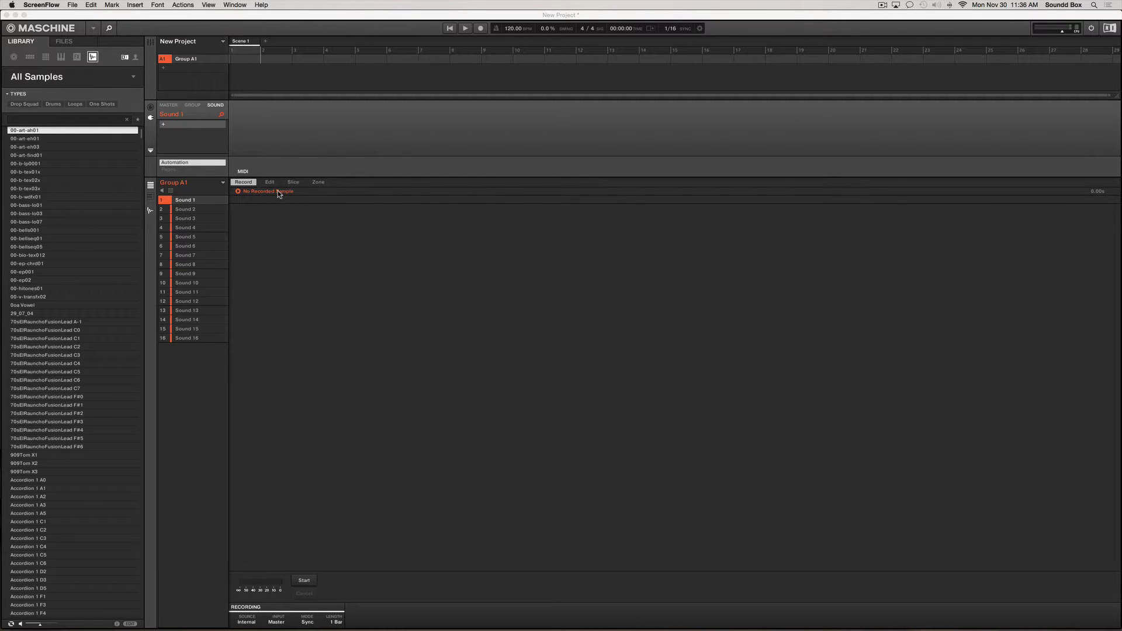
Make Maschine 2 active, showing Group A1's Sound 1 on the sampling Record page.
click(69, 18)
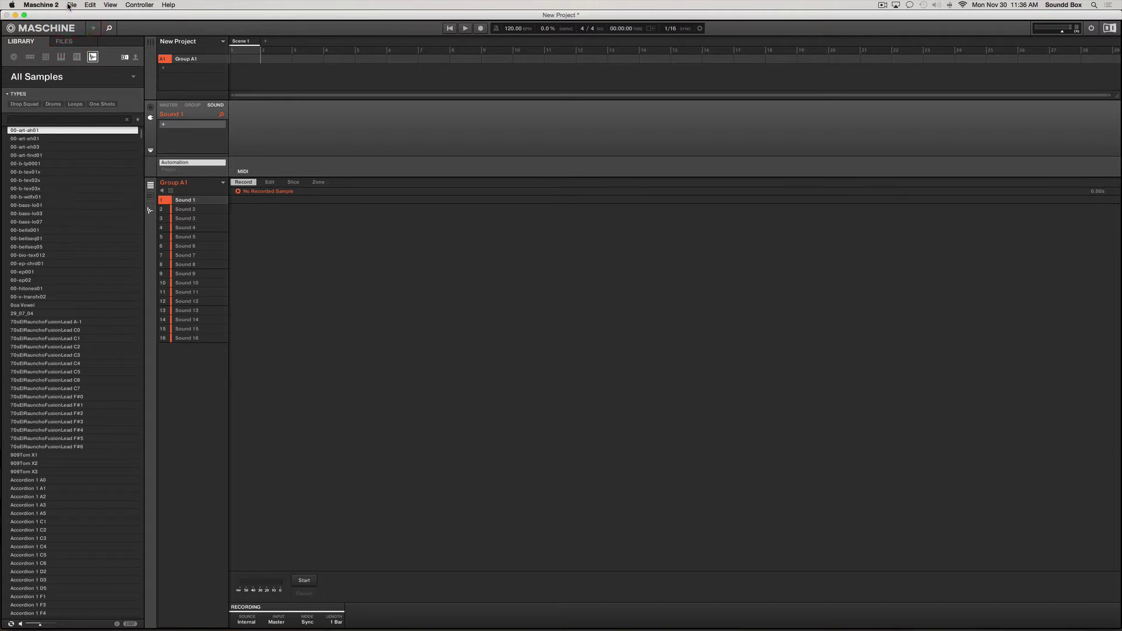
Open File > Audio and MIDI Settings and keep Avid Mbox Mini as the audio device.
click(69, 6)
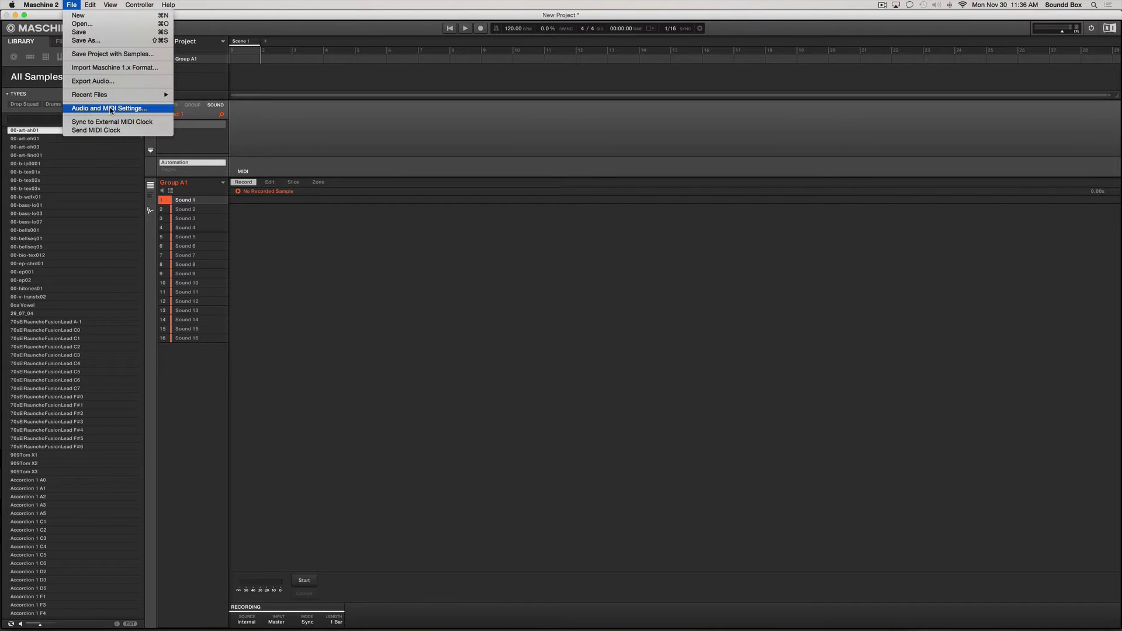
click(111, 108)
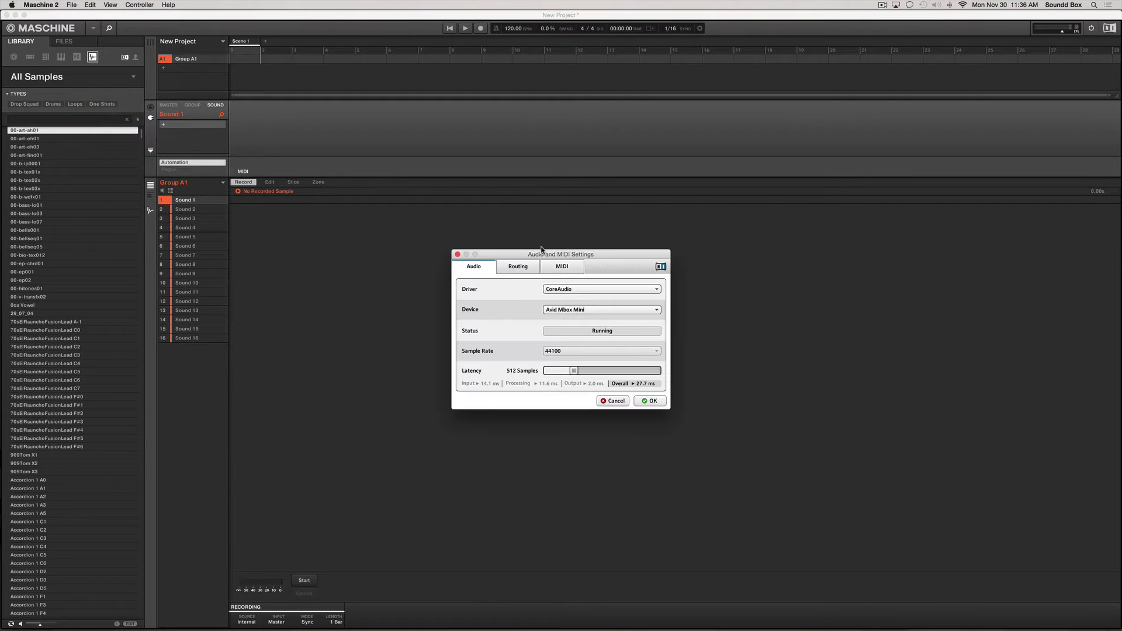
drag(521, 255, 444, 109)
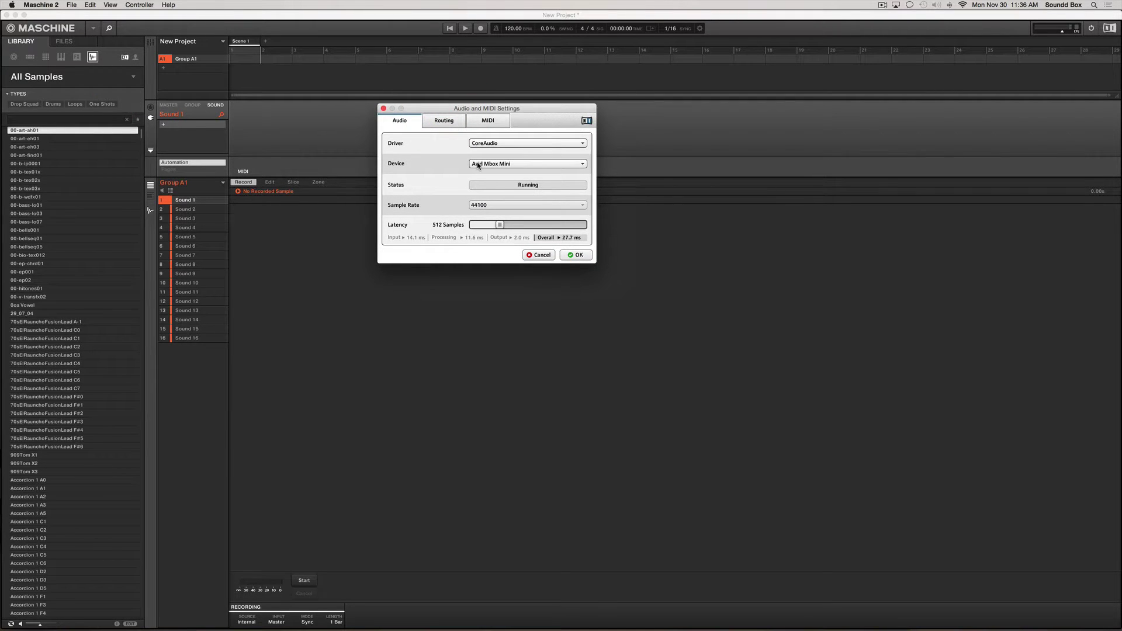
click(507, 164)
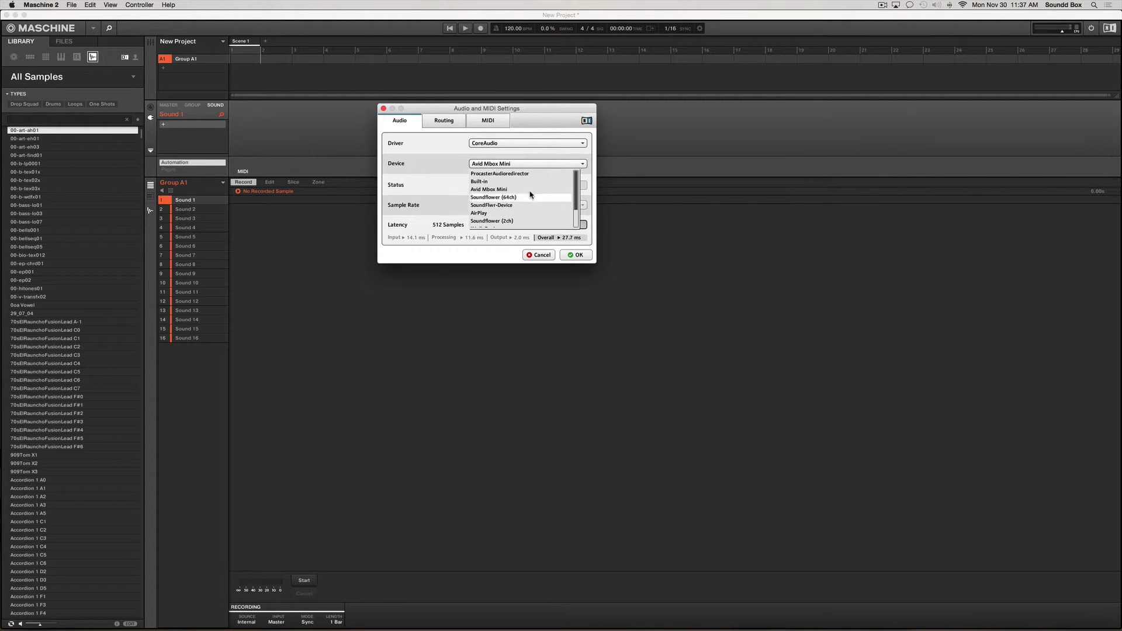
scroll(524, 194, down, 2)
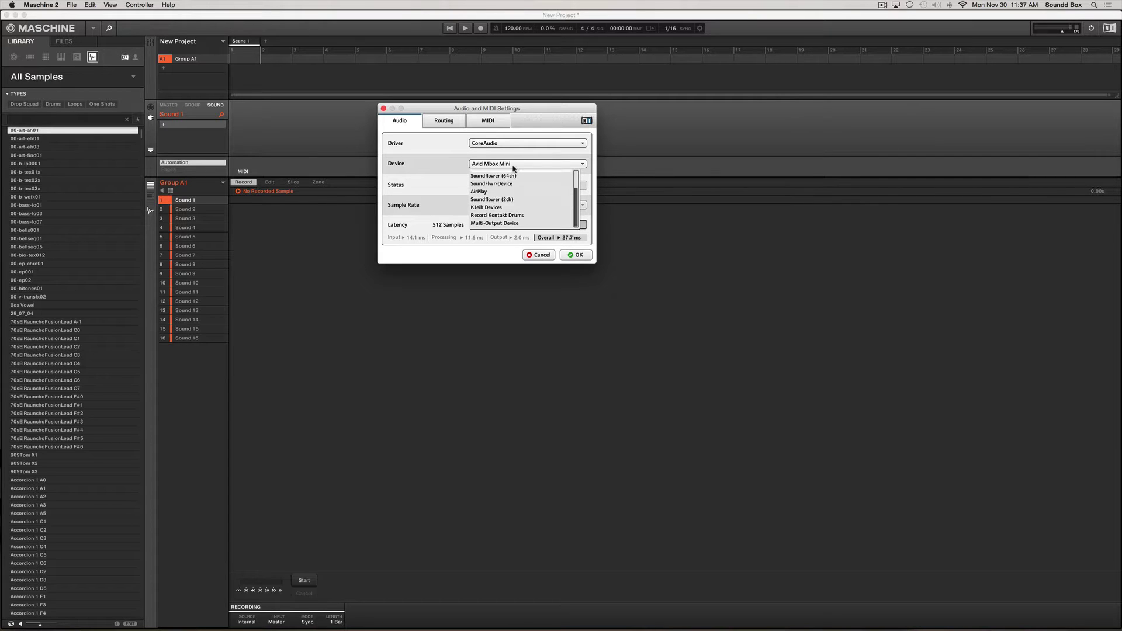
scroll(518, 199, up, 3)
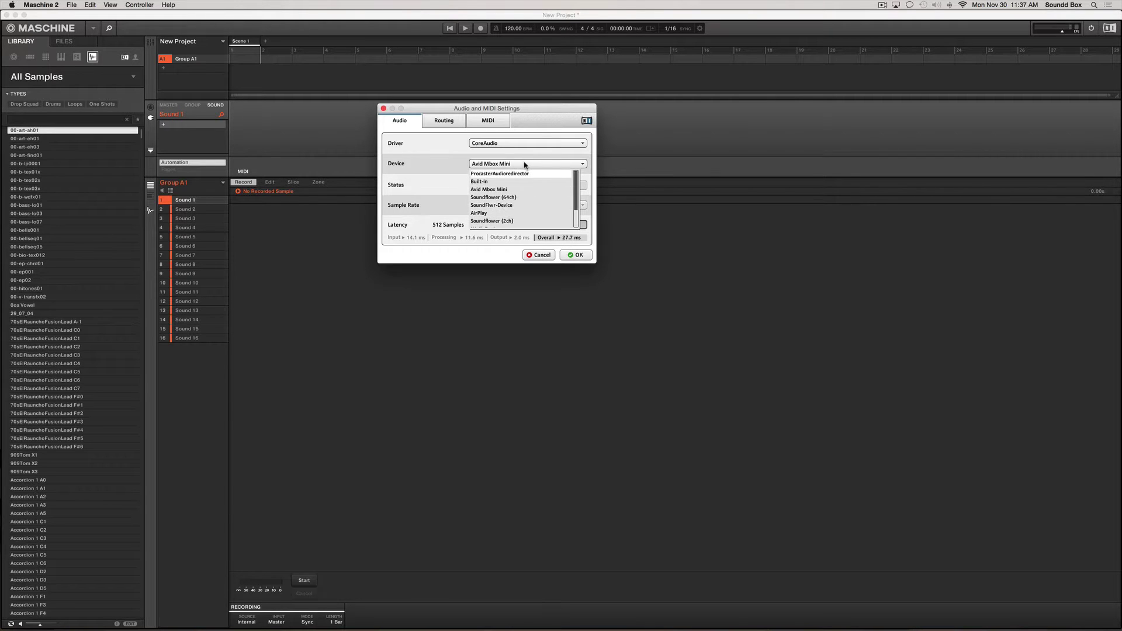
scroll(514, 216, down, 2)
scroll(514, 217, up, 2)
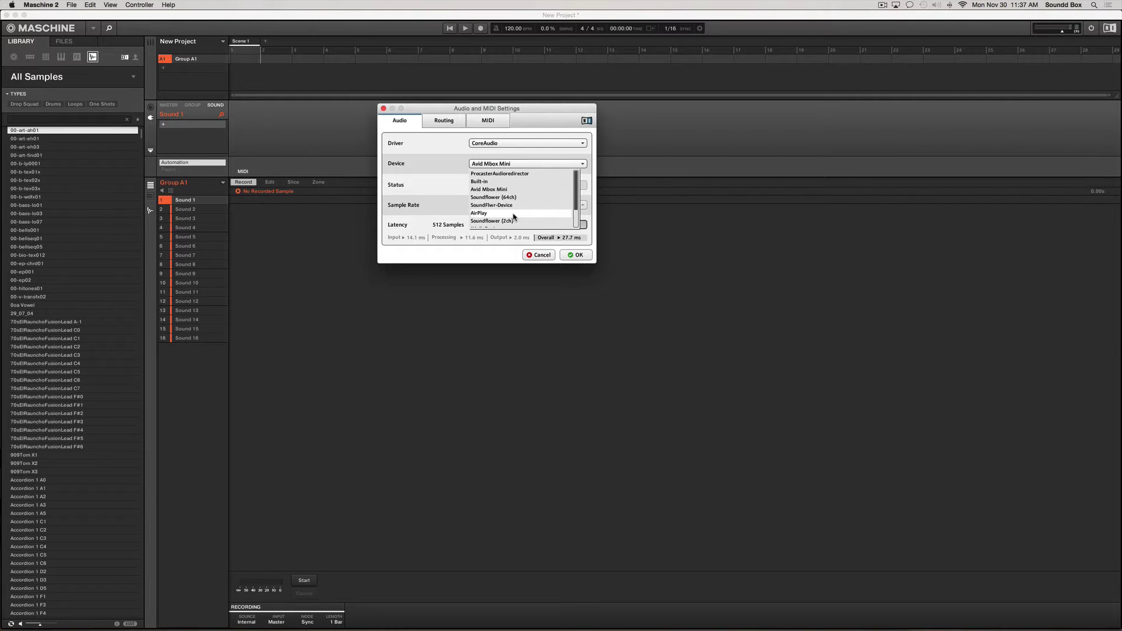
click(449, 170)
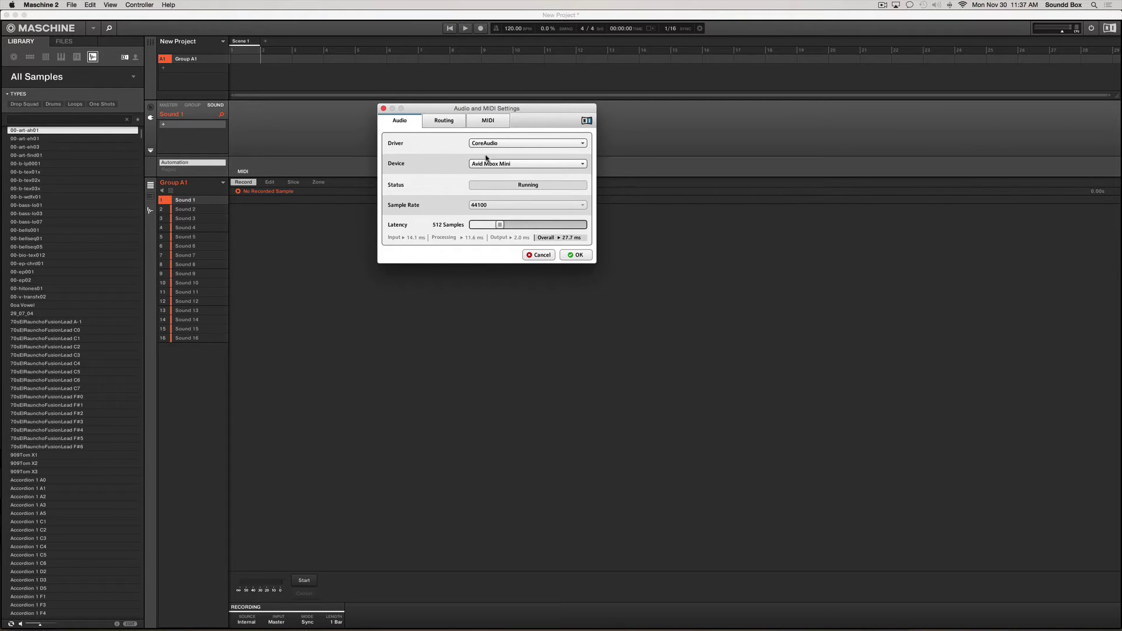
Check the audio output and input routing, then view the MIDI input devices.
click(441, 123)
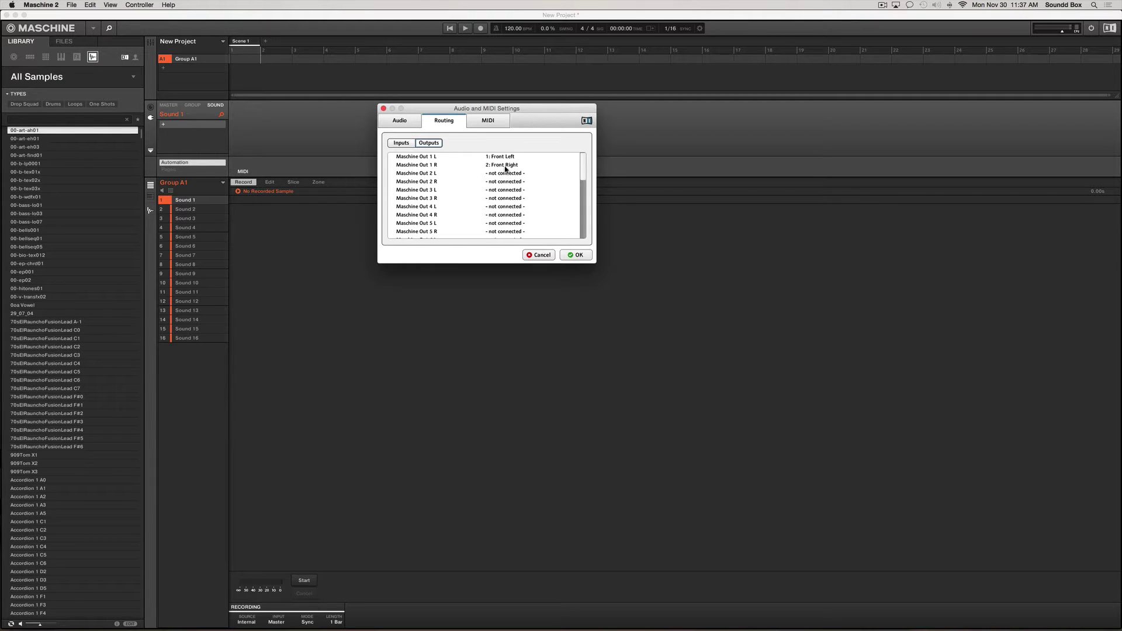
click(401, 142)
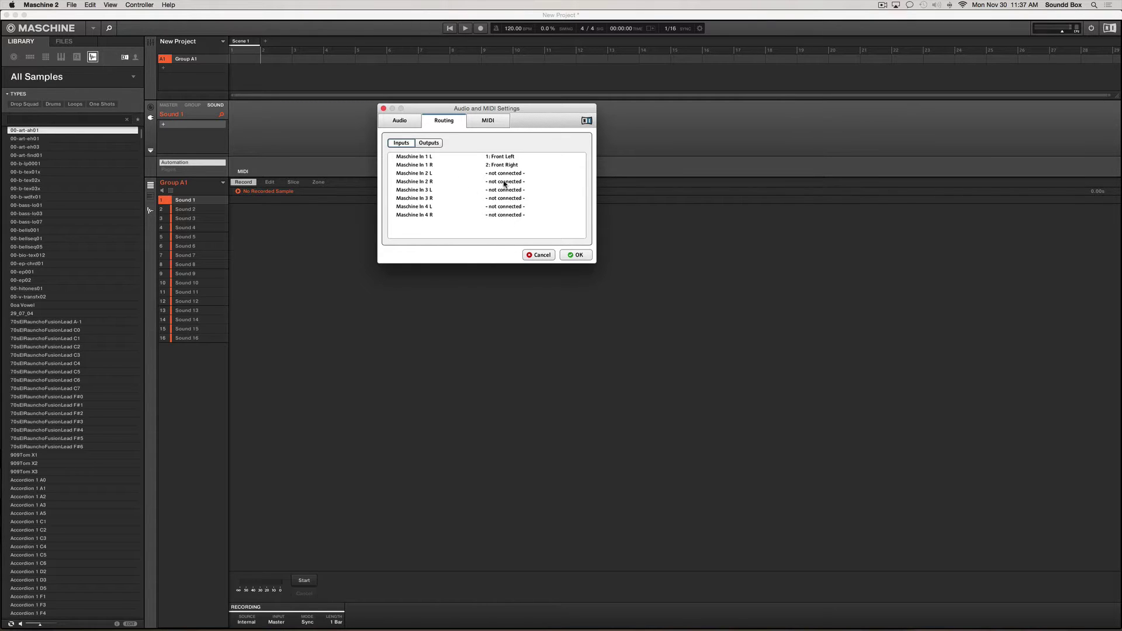
click(491, 121)
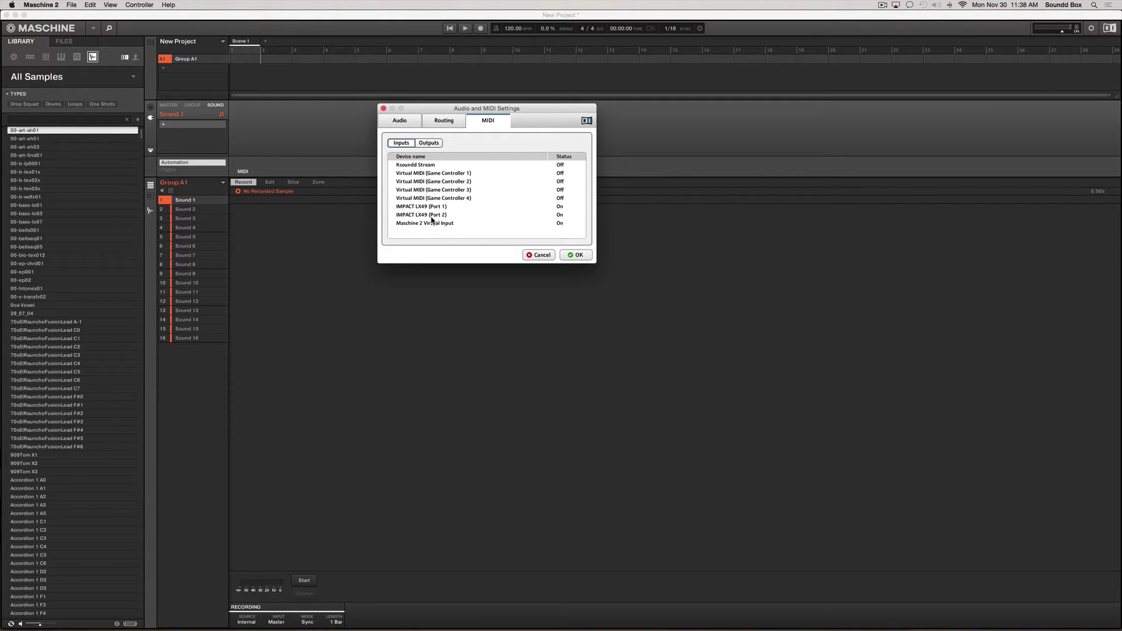
click(473, 212)
click(439, 214)
click(560, 215)
click(536, 215)
click(560, 223)
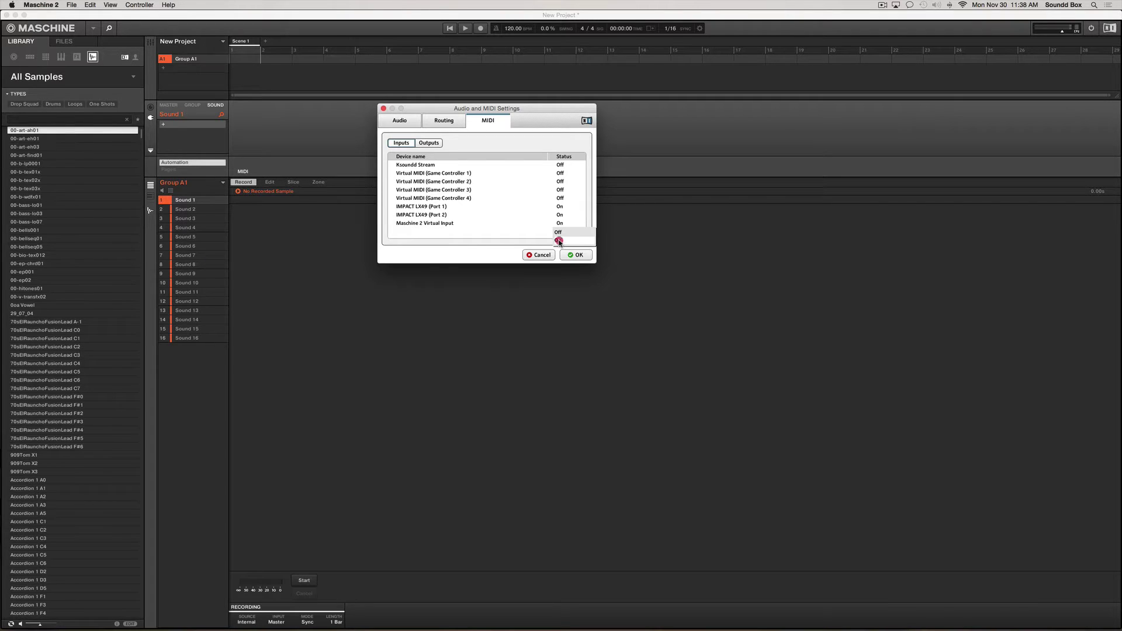
click(559, 242)
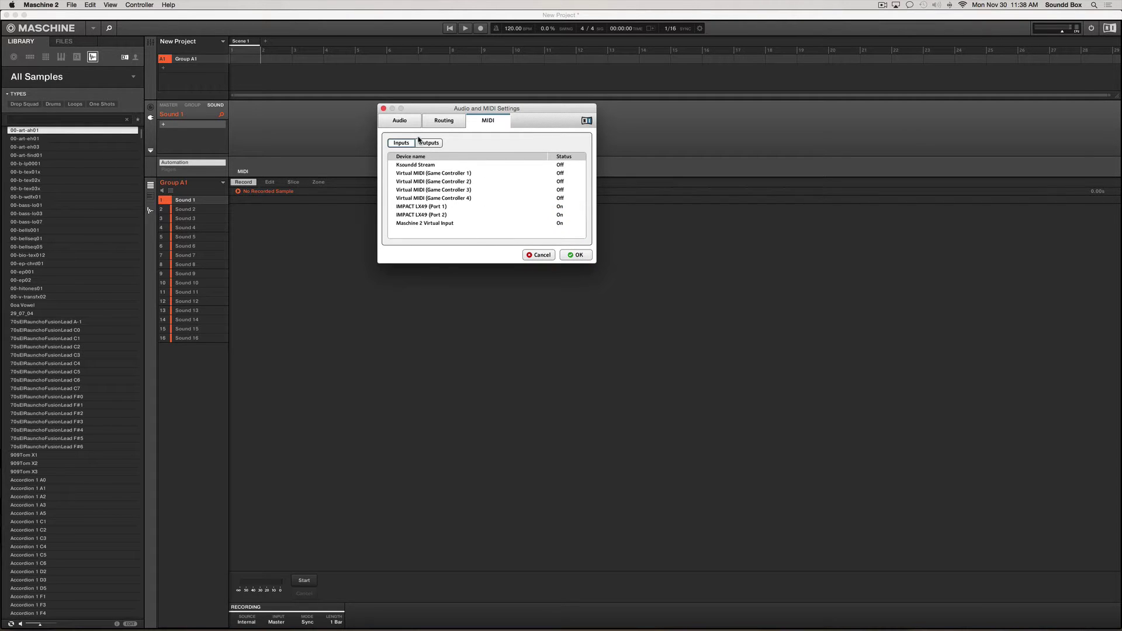
Check the MIDI output and input devices, then return to the Audio device settings.
click(429, 143)
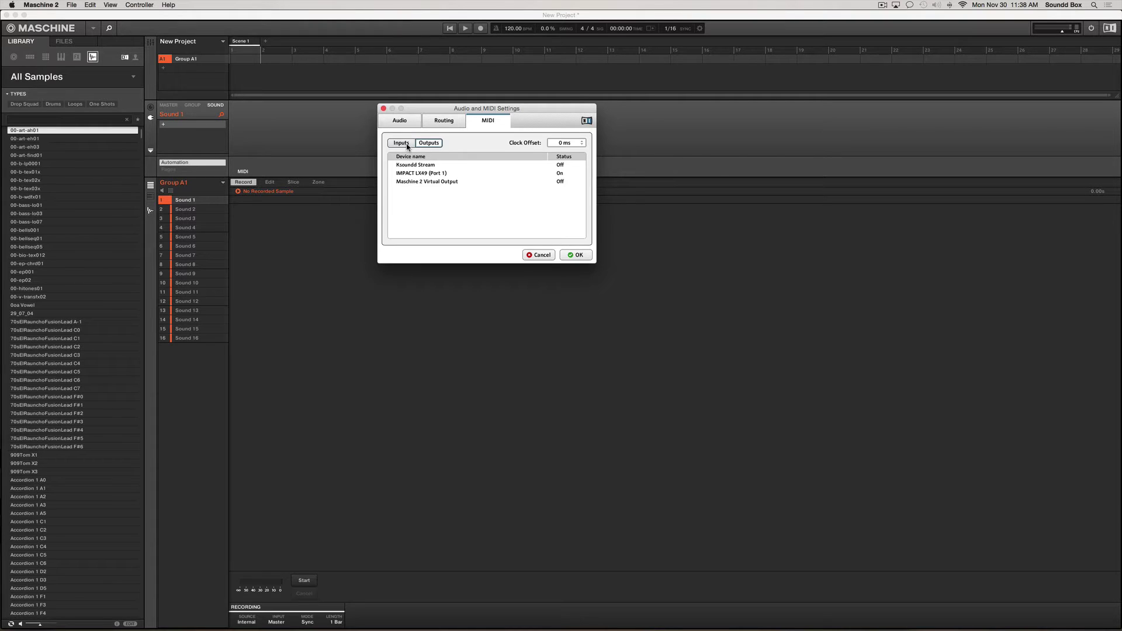
click(406, 145)
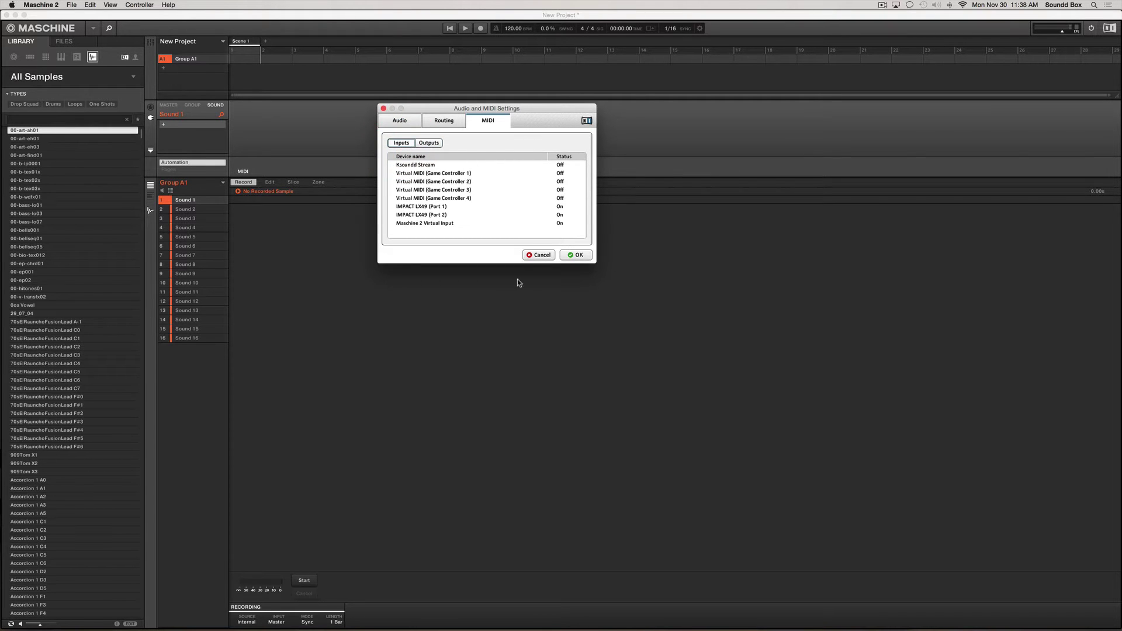
click(402, 123)
Close the settings and return to the sampling Record view.
click(576, 255)
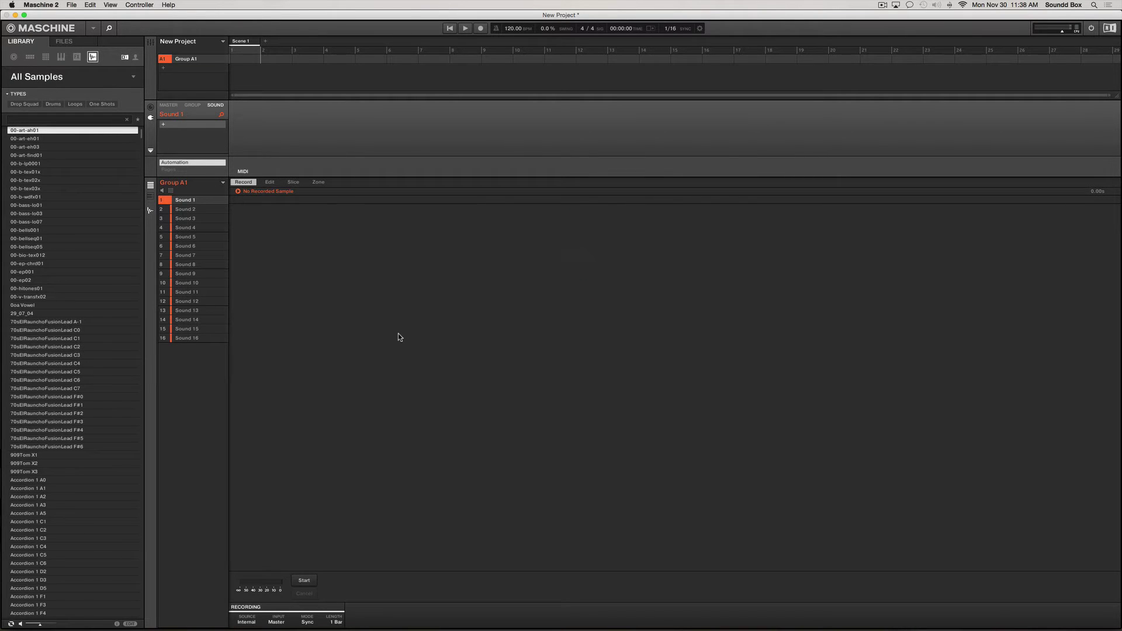
click(150, 213)
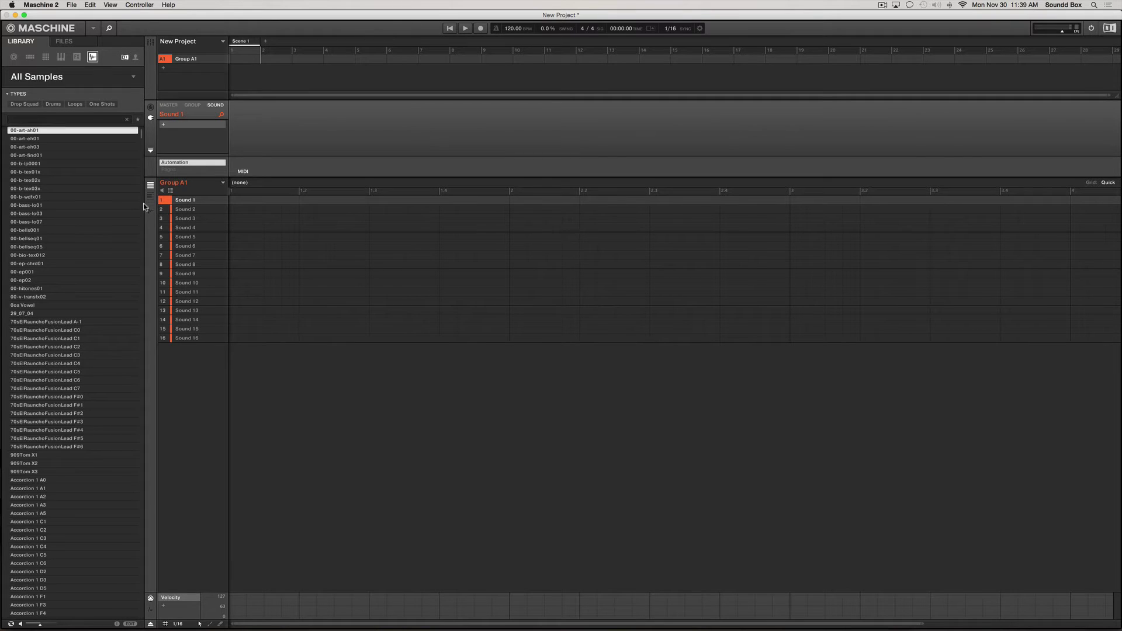
click(150, 211)
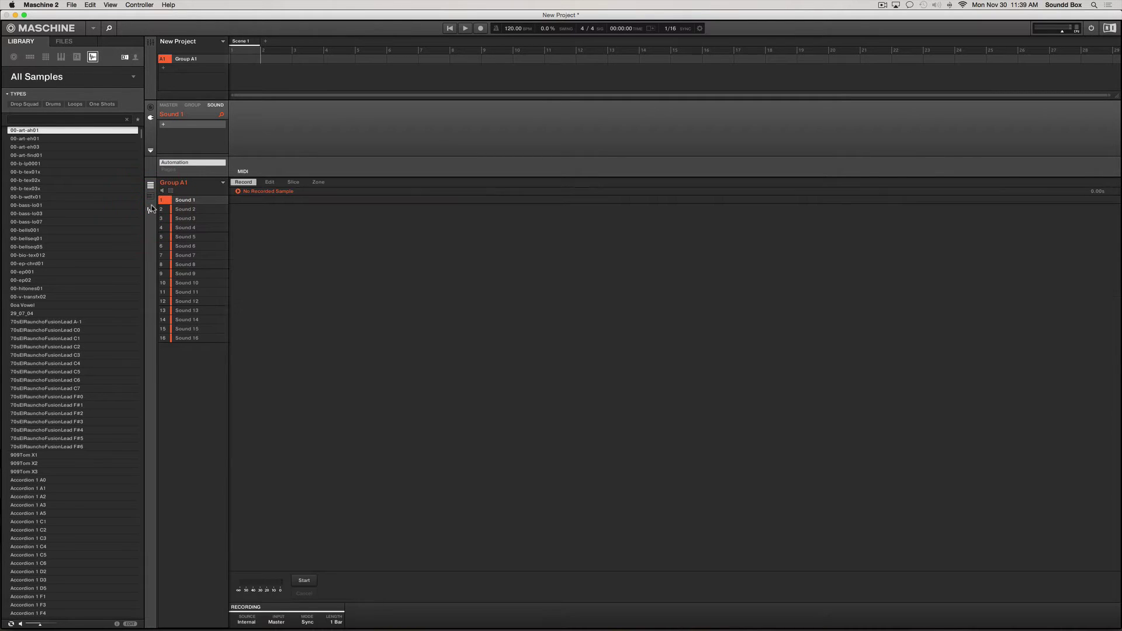
click(150, 211)
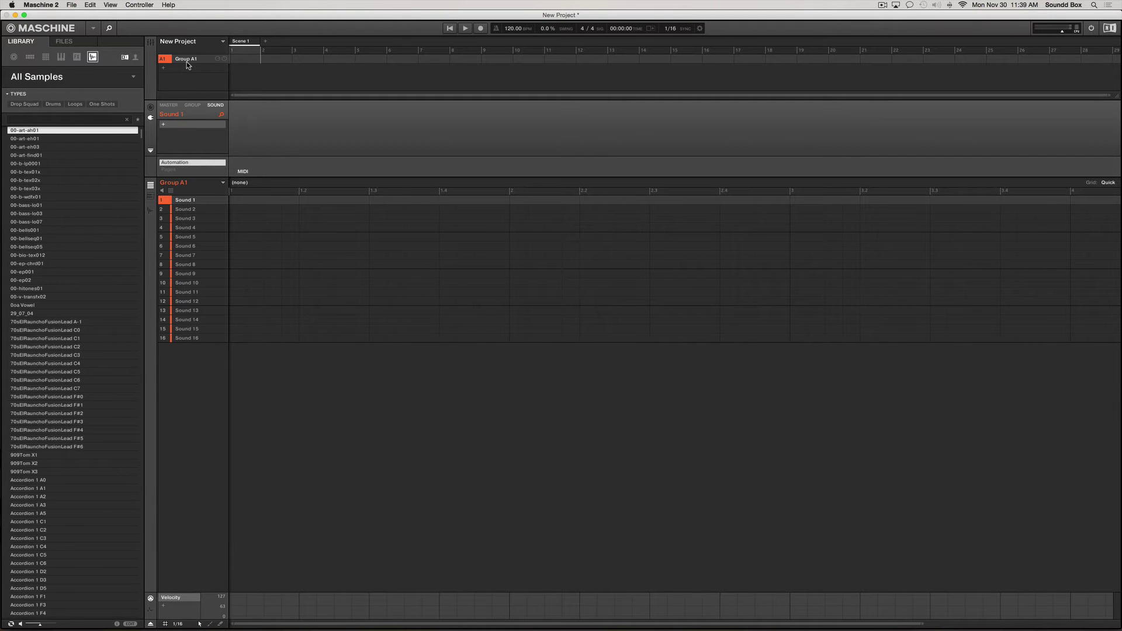
click(150, 210)
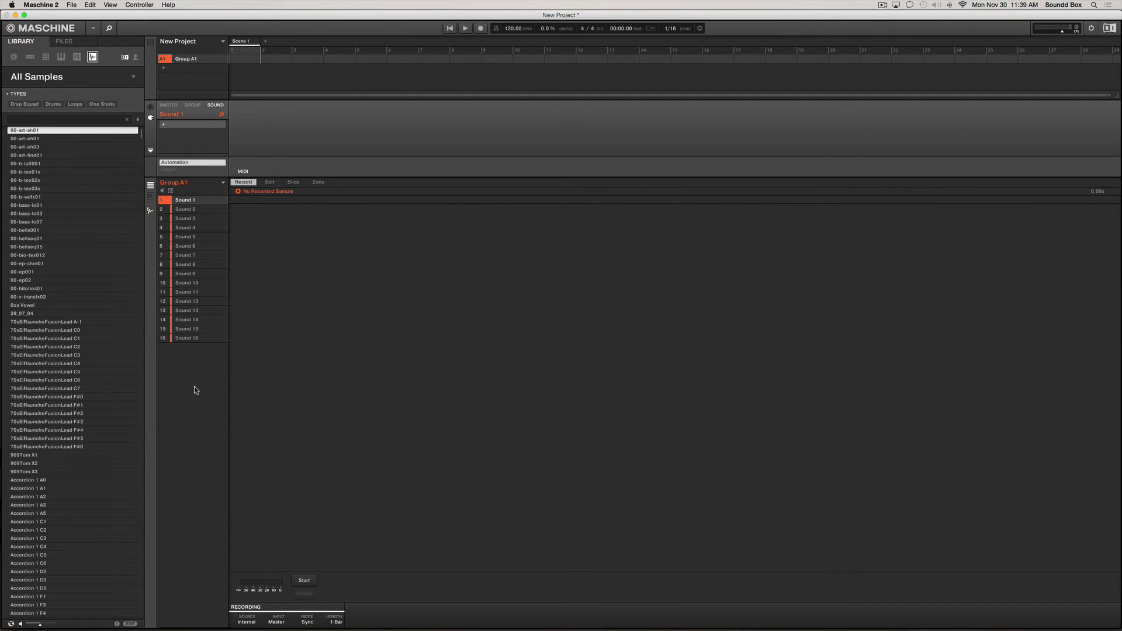
Step through Sounds 2–7, reselect Sound 1, and bring up the Recording Source choices.
click(188, 209)
click(191, 218)
click(192, 228)
click(193, 238)
click(194, 247)
click(193, 256)
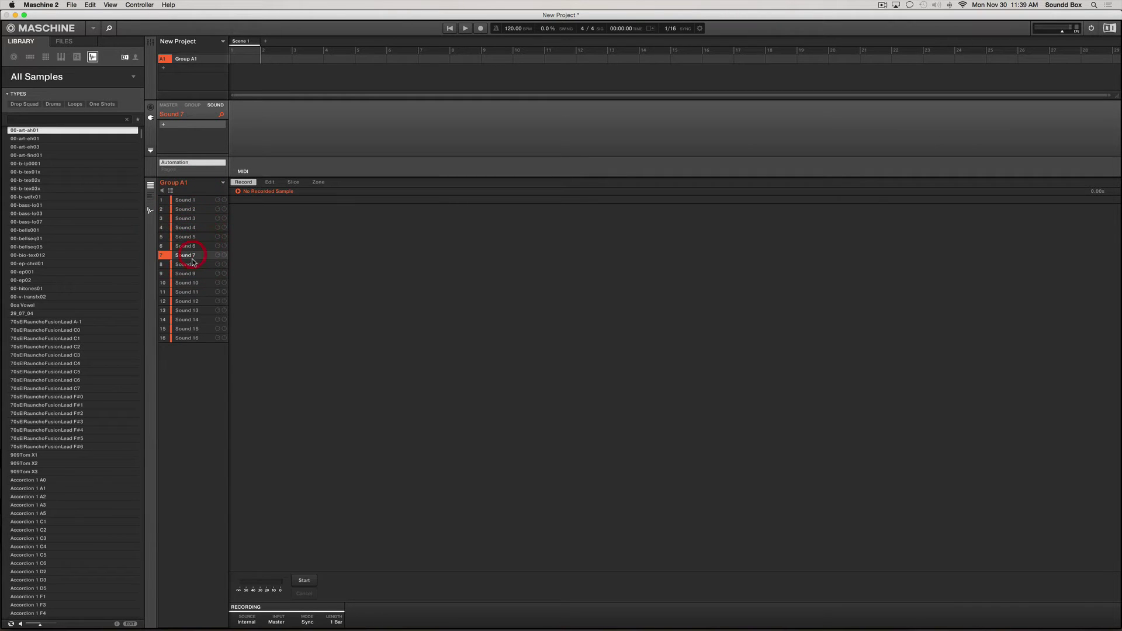
click(194, 202)
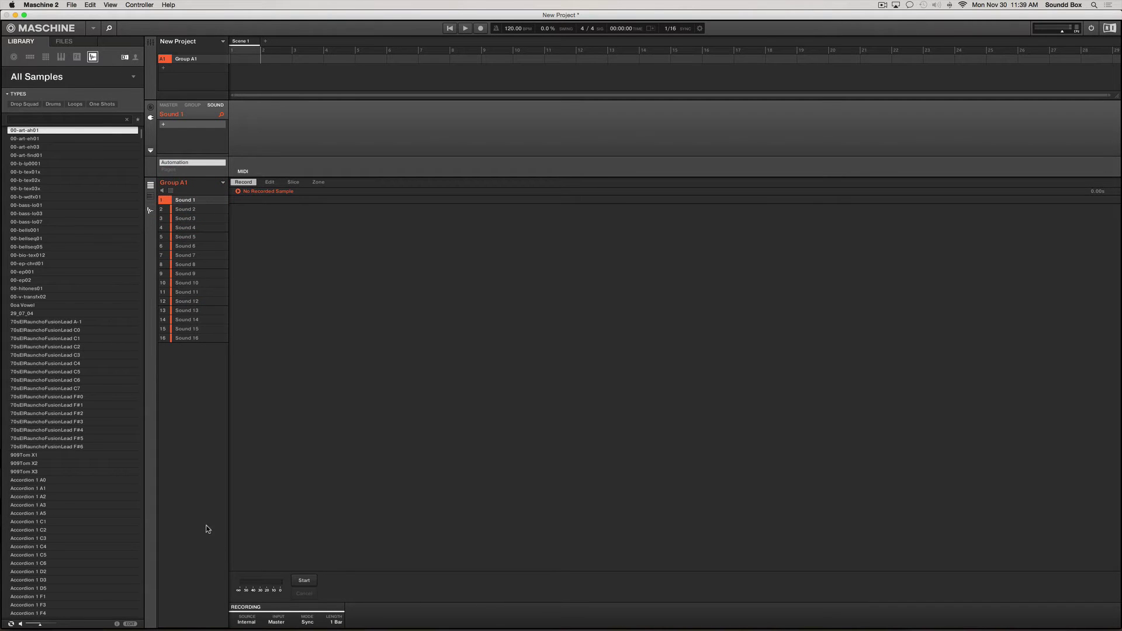
click(249, 623)
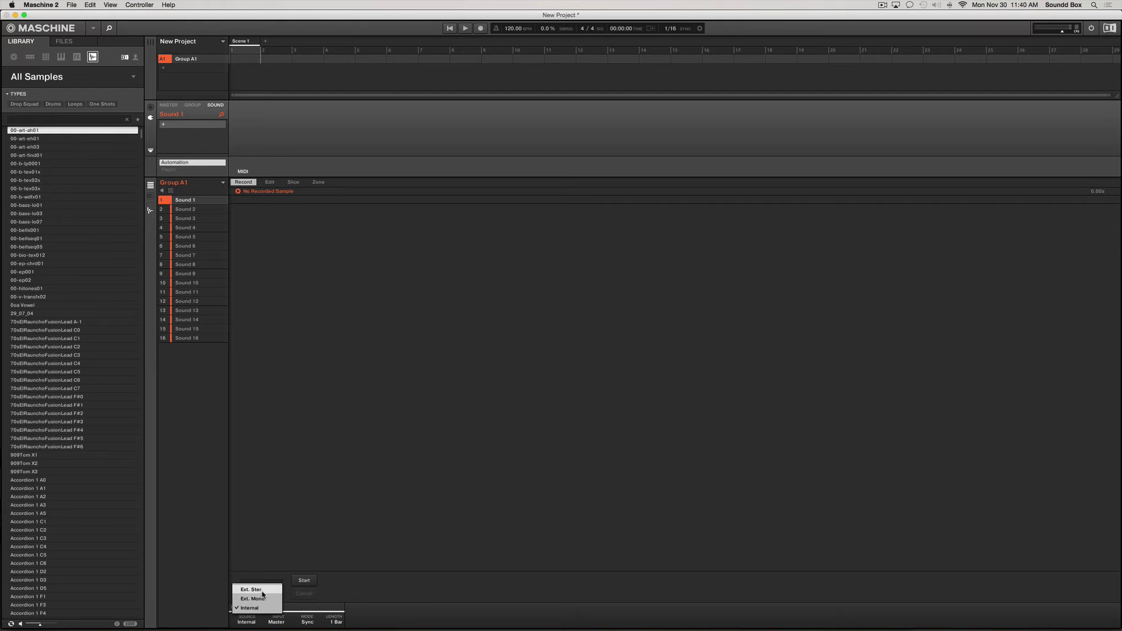
Set the recording source to Ext. Mono, then arm and cancel a pending recording.
click(262, 599)
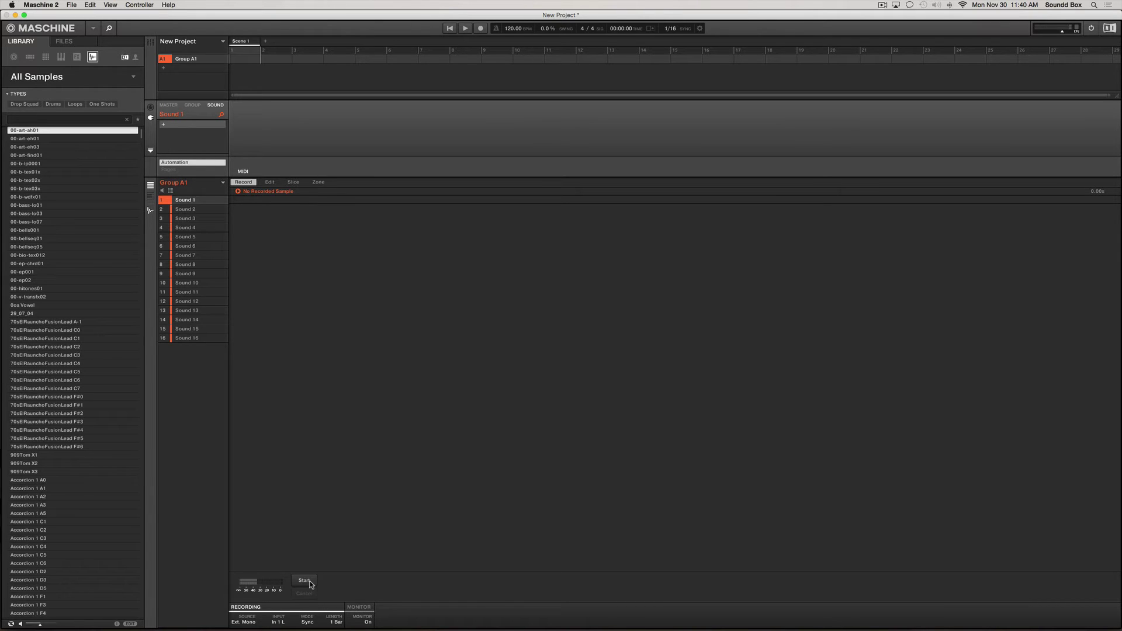
click(310, 582)
click(304, 592)
Turn input monitoring off and set the recording mode to Detect at -12.0 dB.
click(369, 623)
click(368, 622)
click(368, 622)
click(368, 622)
click(368, 623)
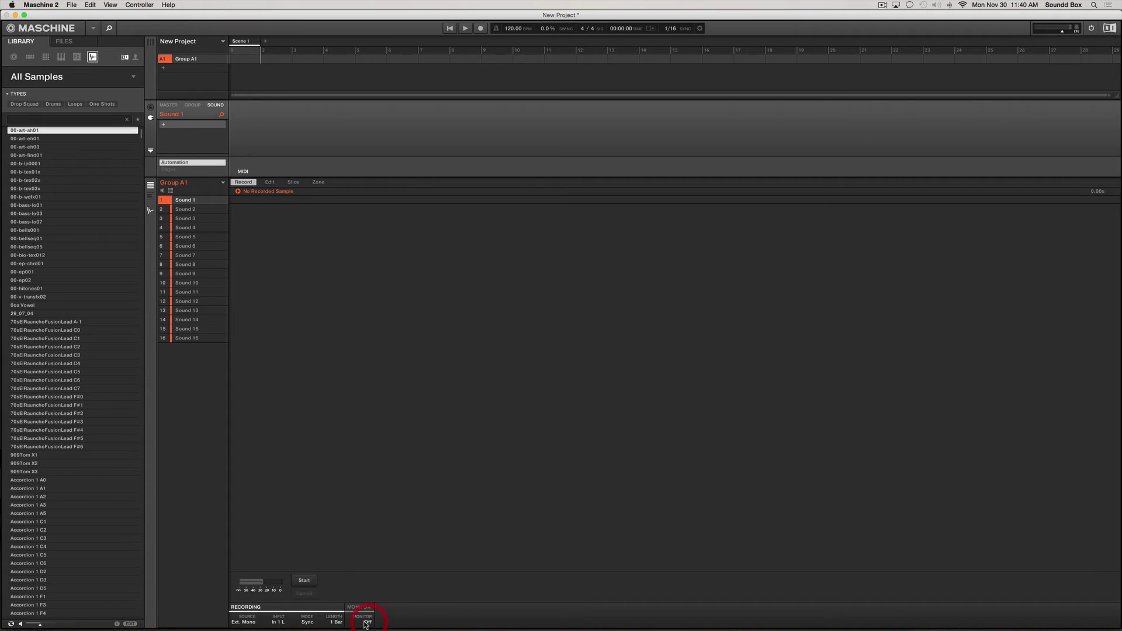
click(308, 622)
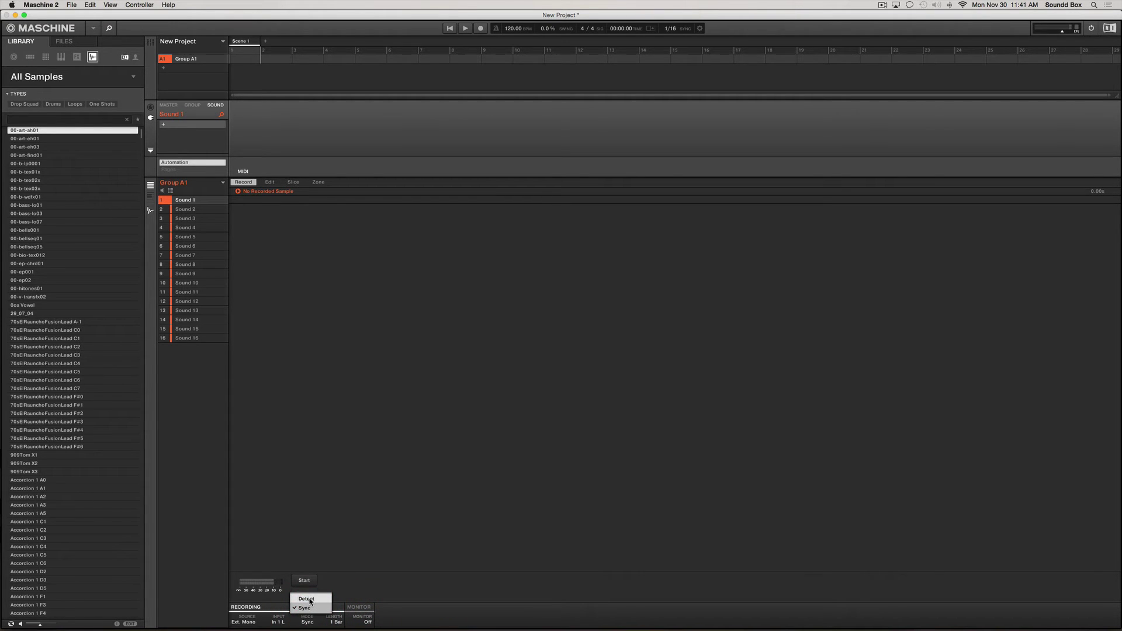
click(307, 599)
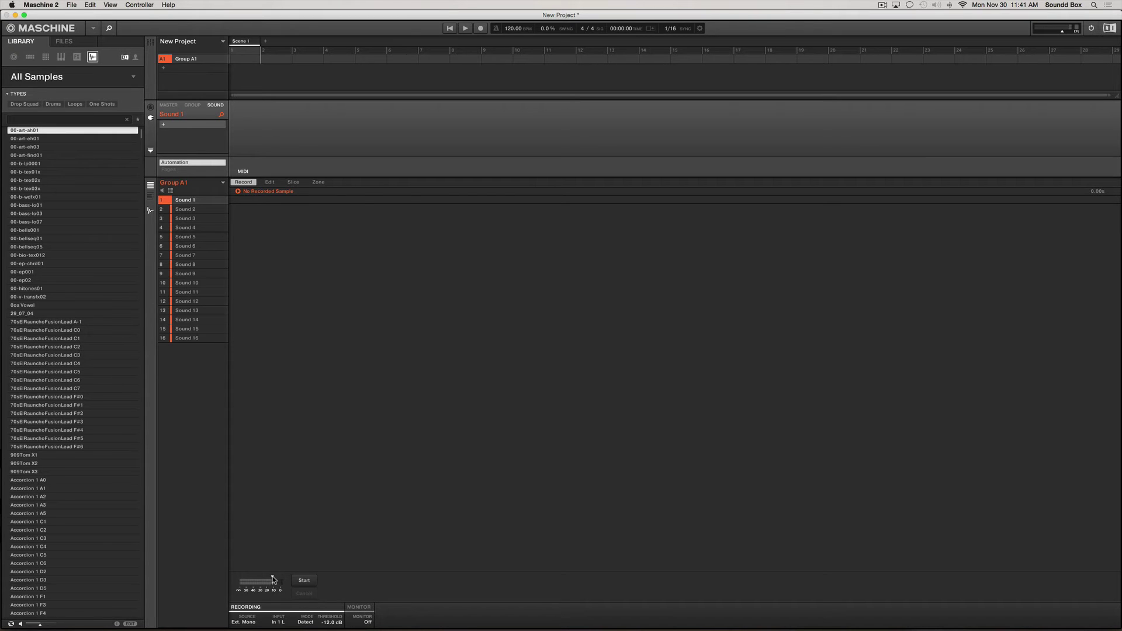
Lower the detect threshold to -18.8 dB, keeping the recording input on In 1 L.
drag(272, 578, 262, 606)
click(278, 622)
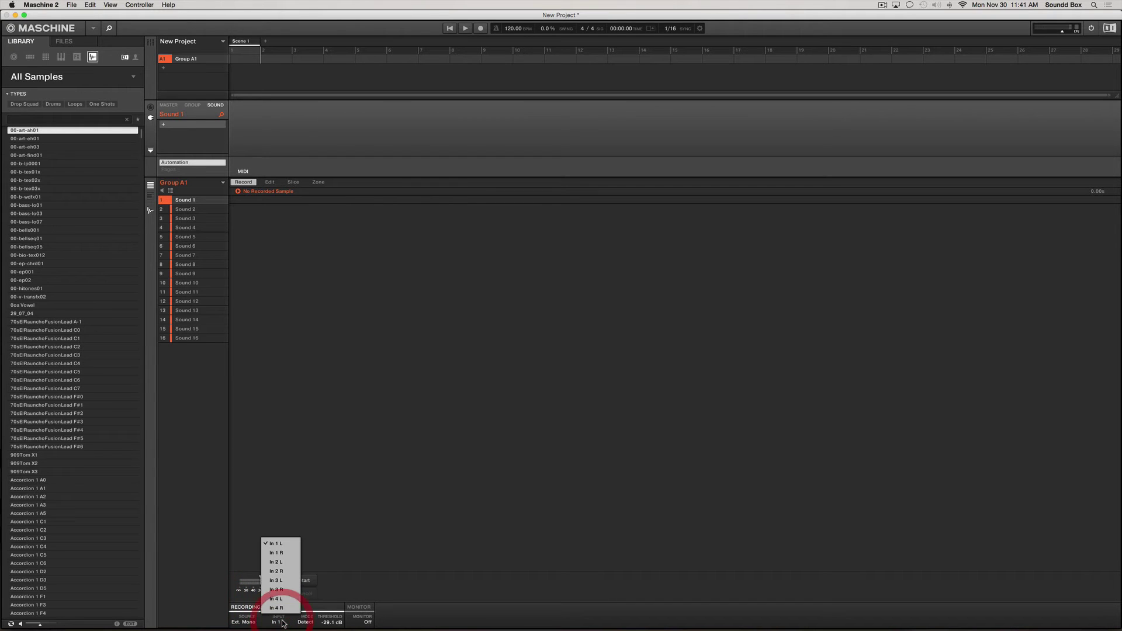
click(280, 553)
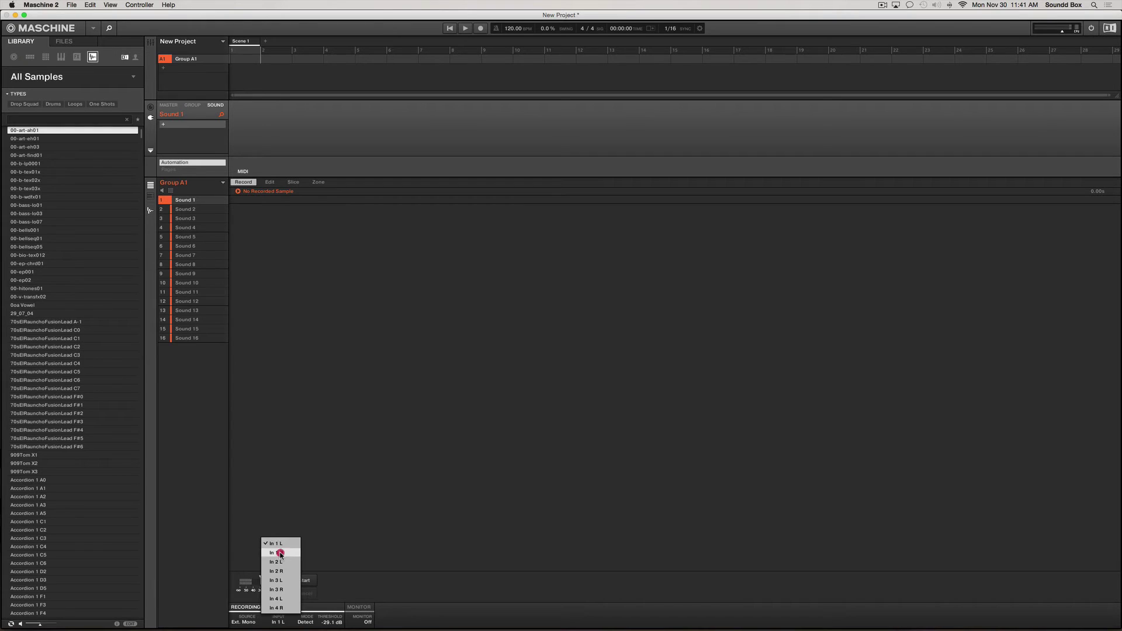
click(281, 622)
click(275, 543)
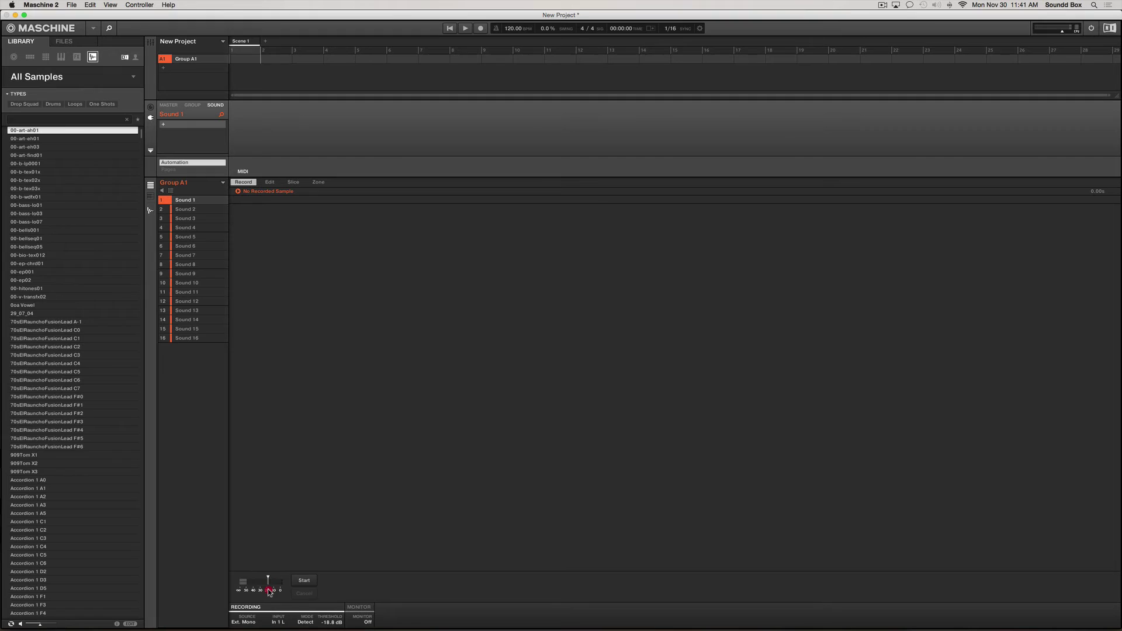
Set the detection threshold to -11.5 dB.
drag(263, 590, 266, 584)
click(265, 585)
drag(267, 579, 274, 592)
Record a voice take into Sound 1, producing sample 20151130T114325.
click(305, 581)
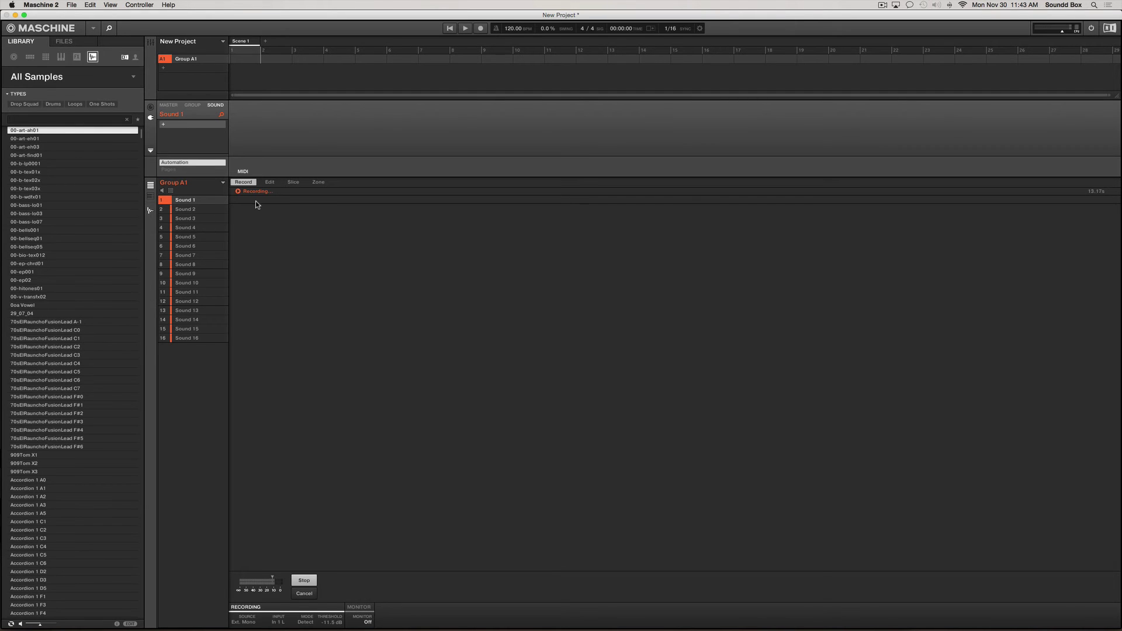
click(304, 581)
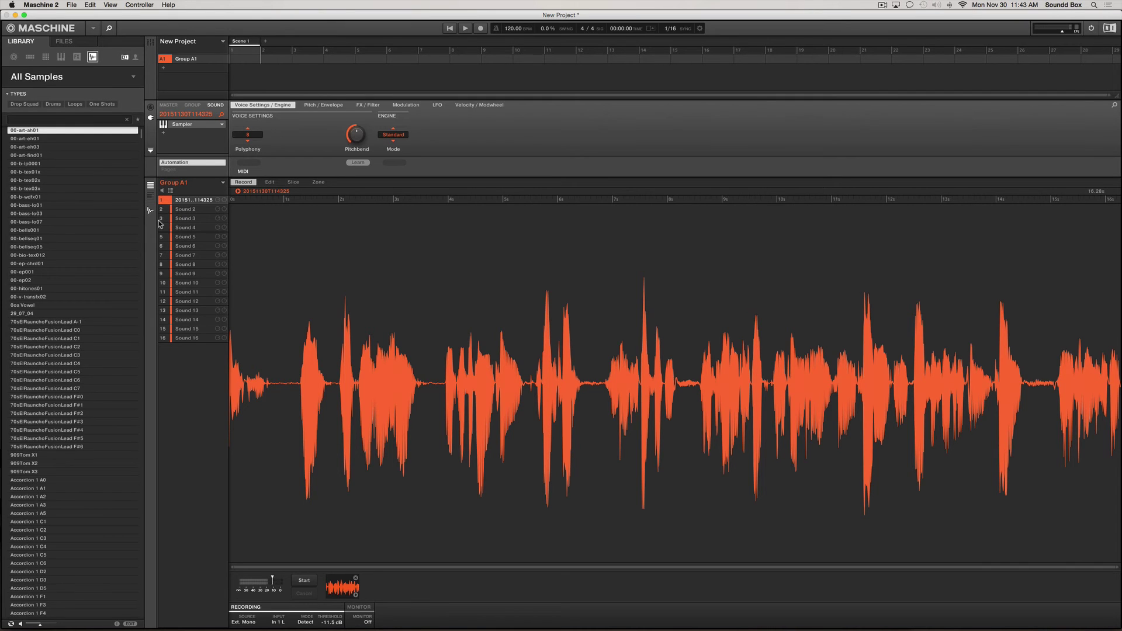
click(201, 209)
click(199, 199)
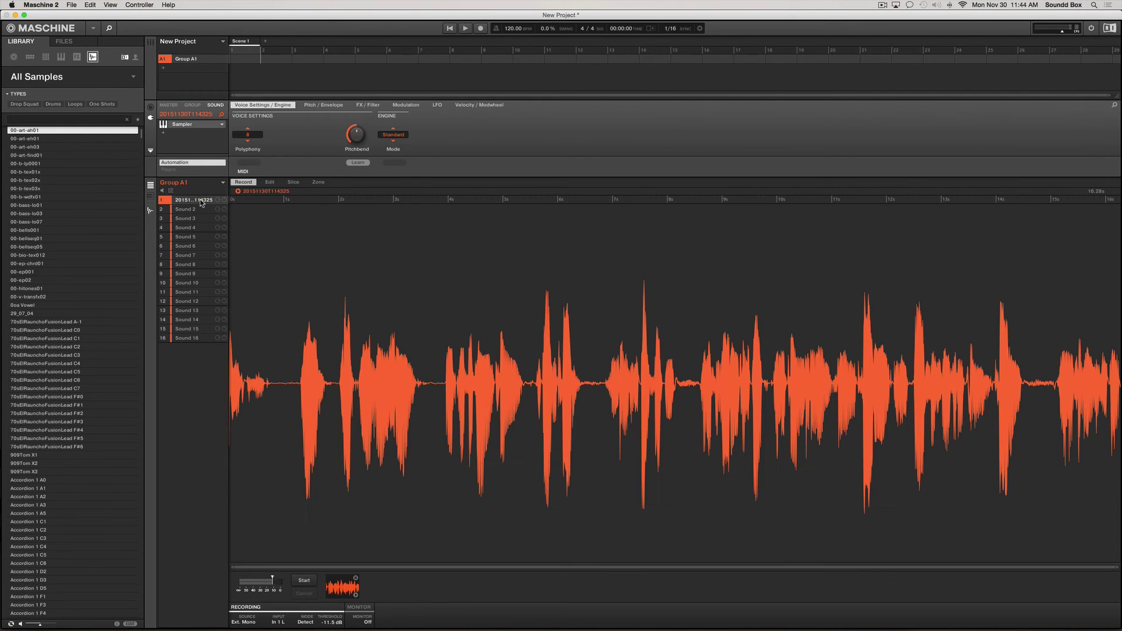
In the Pattern Editor's sound list, rename Sound 1 to 'sam rec'.
click(152, 200)
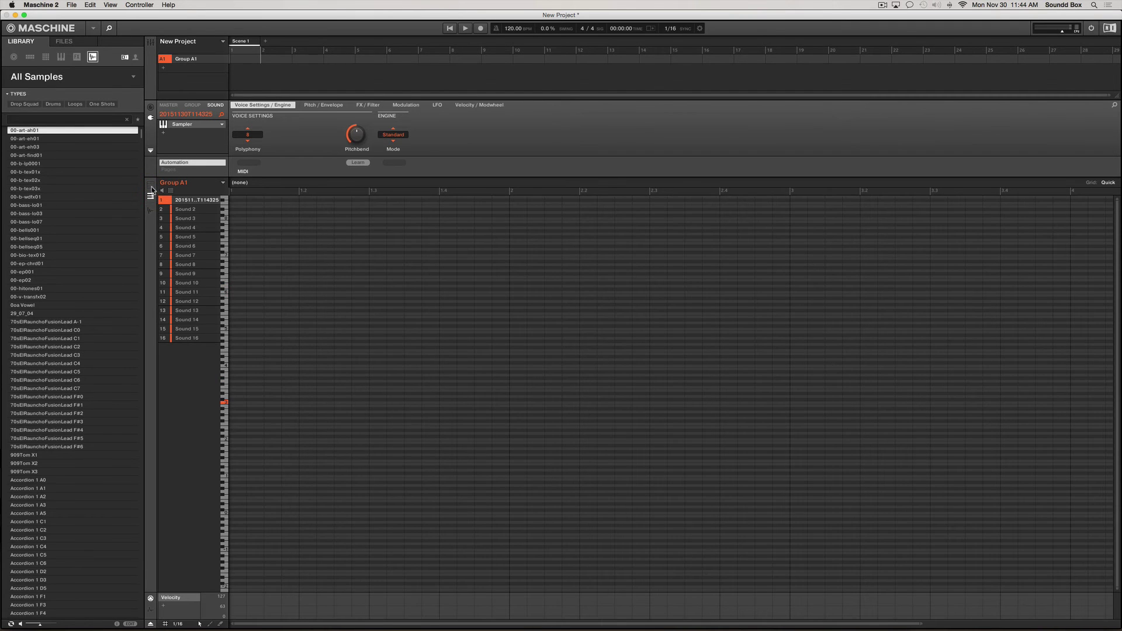
click(151, 201)
click(151, 201)
click(195, 210)
click(194, 199)
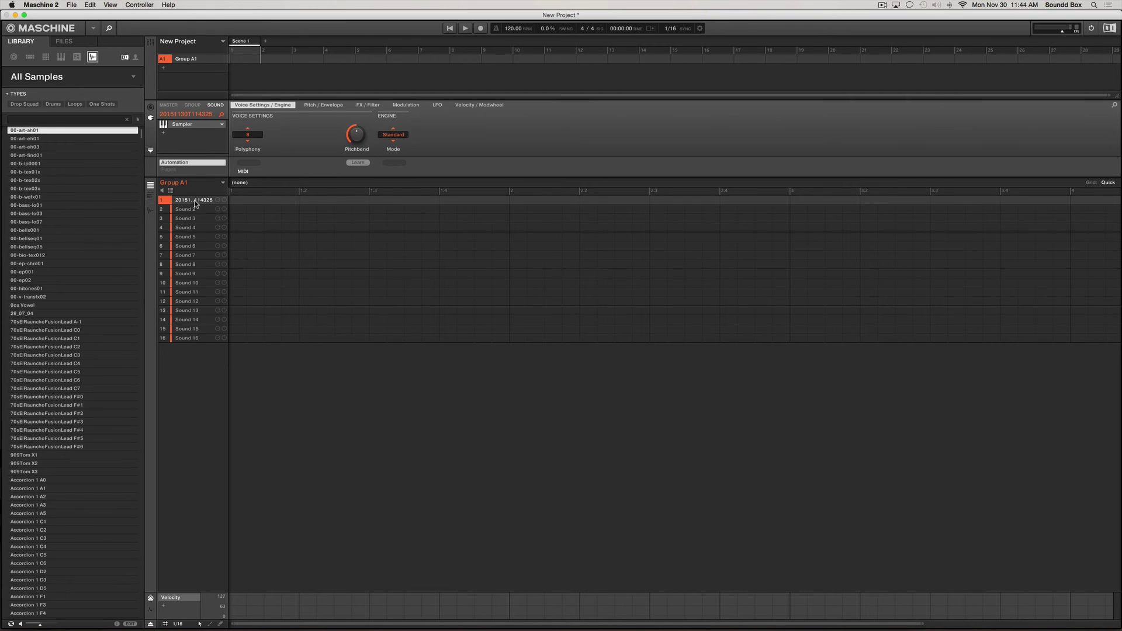
double_click(194, 201)
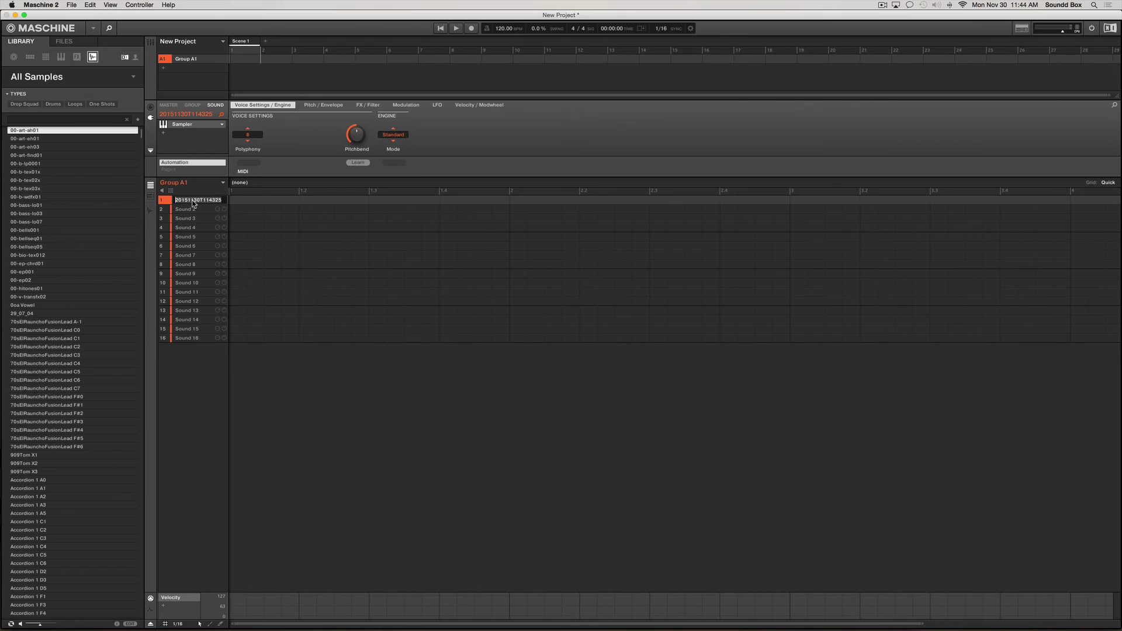
text(sam rec)
key(Return)
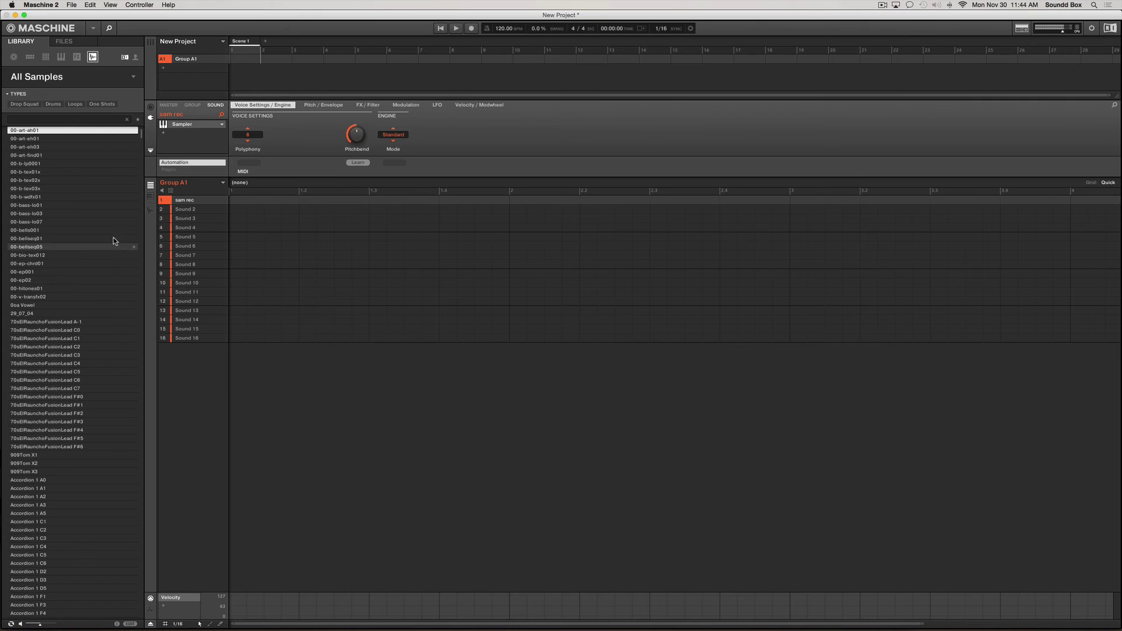
Display the waveform of the 20151130T114325 voice take on Sound 'sam rec' in the Sampling view.
click(149, 213)
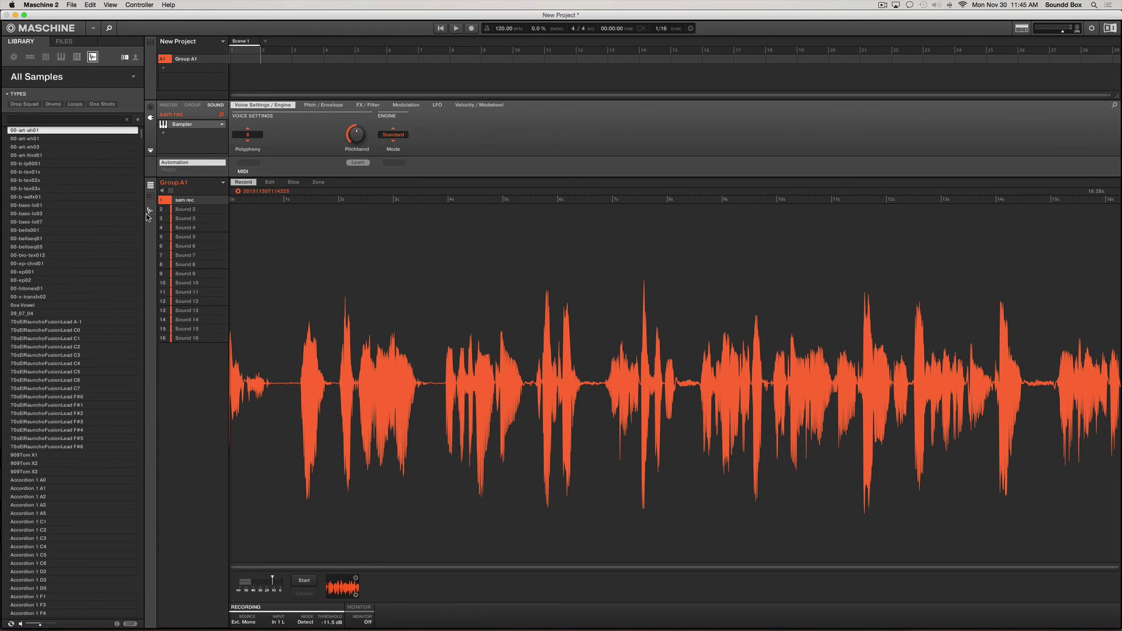
Audition slices 2, 3 and 4 of the 32 Split-mode slices, then a slice mid-recording.
click(610, 307)
click(749, 371)
click(1024, 381)
click(810, 382)
click(608, 374)
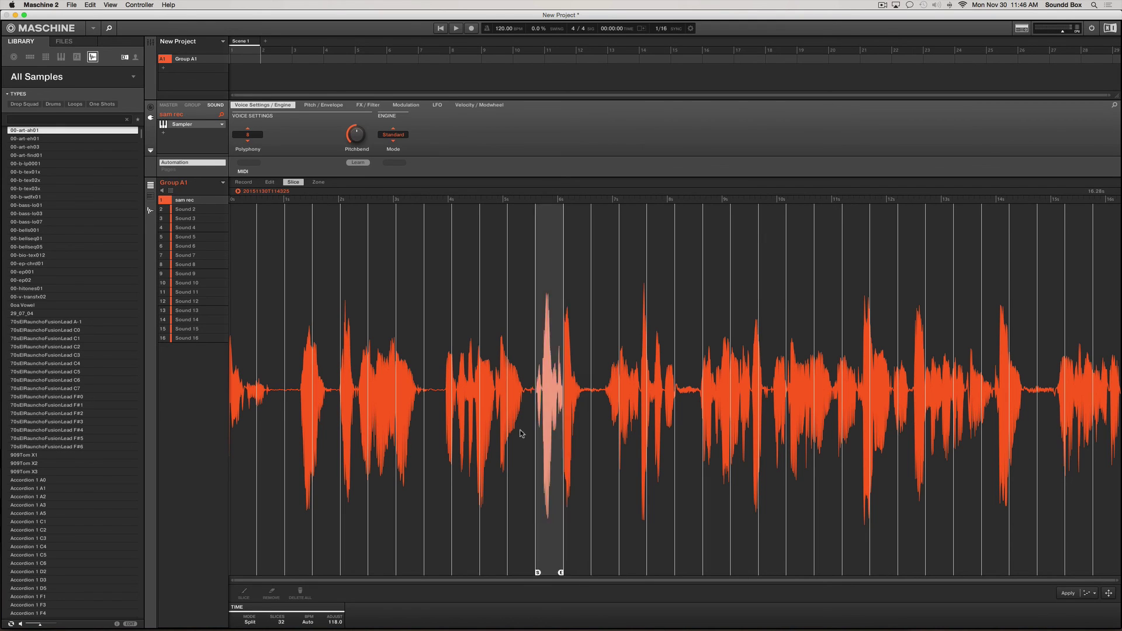
click(488, 480)
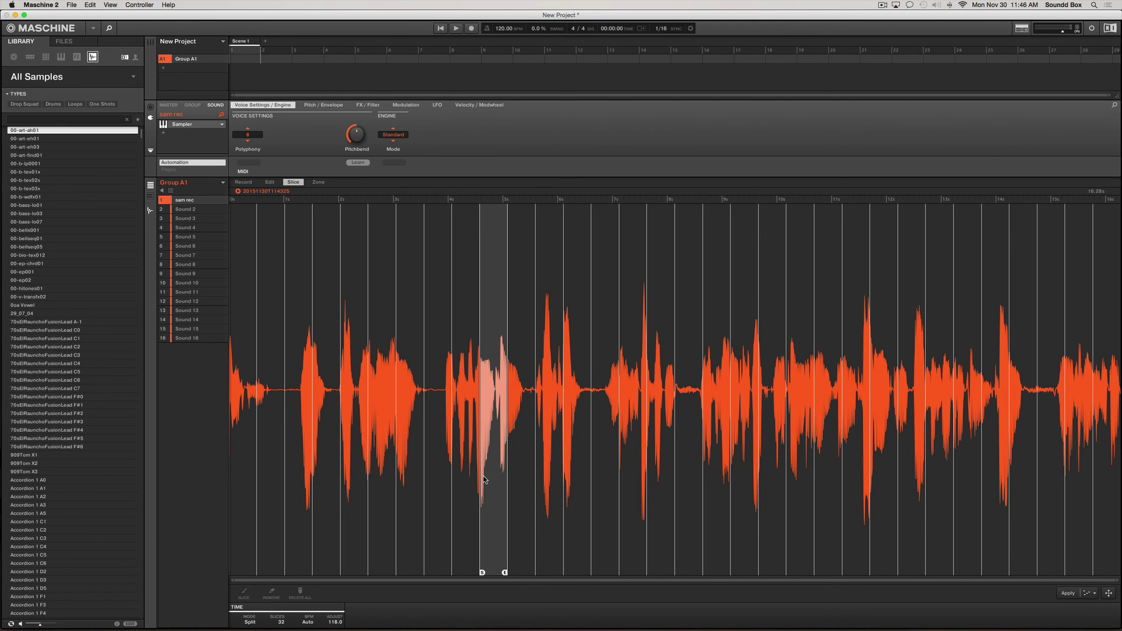